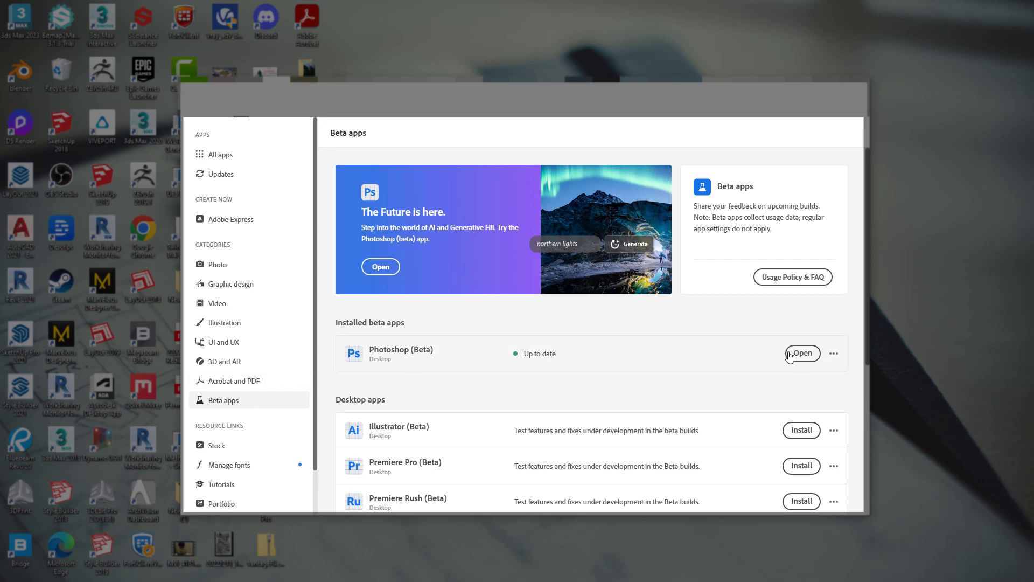
# - Launch Photoshop (Beta) from the installed beta apps and open the recent file greenNewComp3.RGB_color.jpg
pyautogui.click(802, 354)
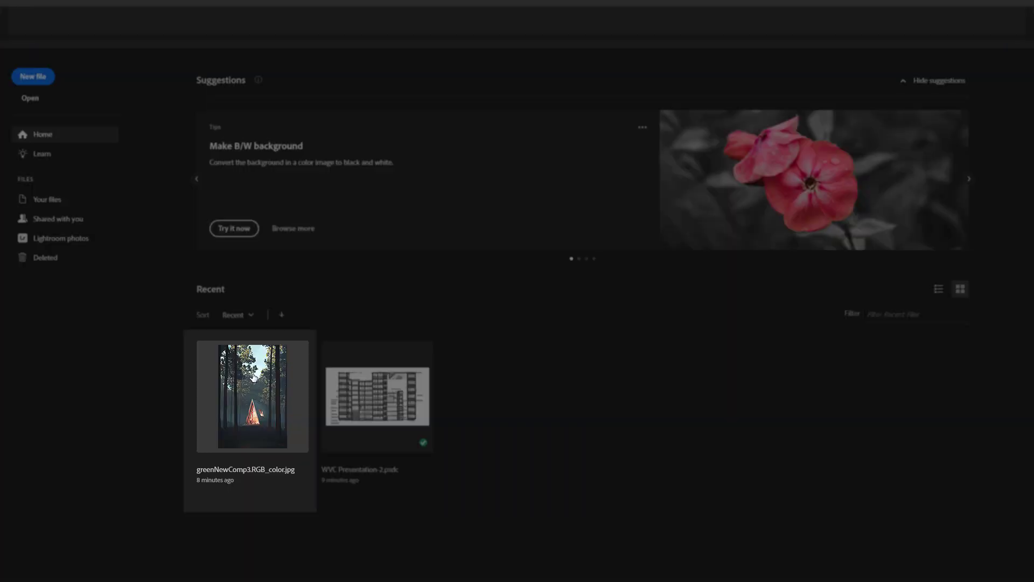
pyautogui.click(253, 377)
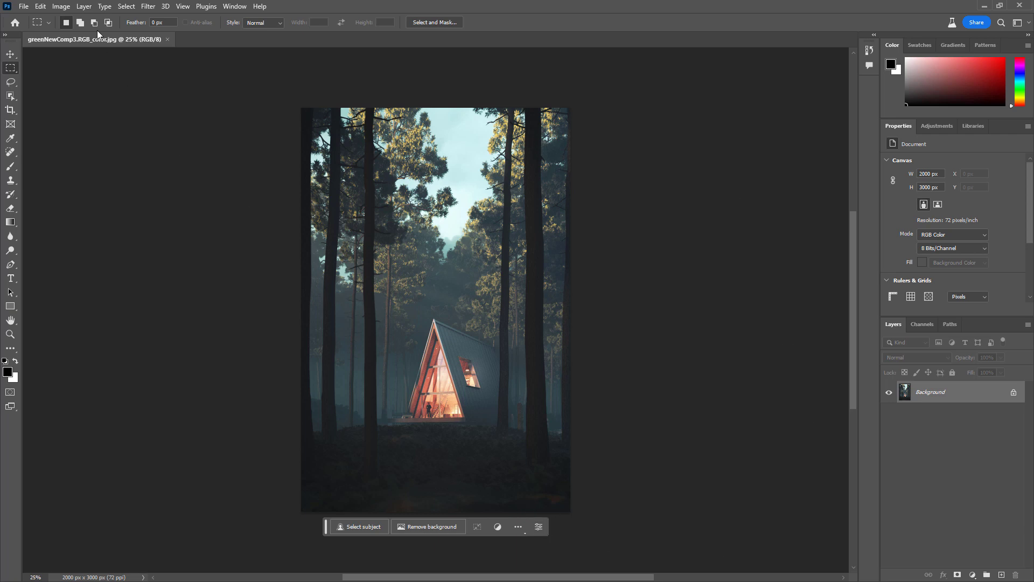
# - Widen the forest cabin image's canvas to 4000 pixels
pyautogui.click(62, 8)
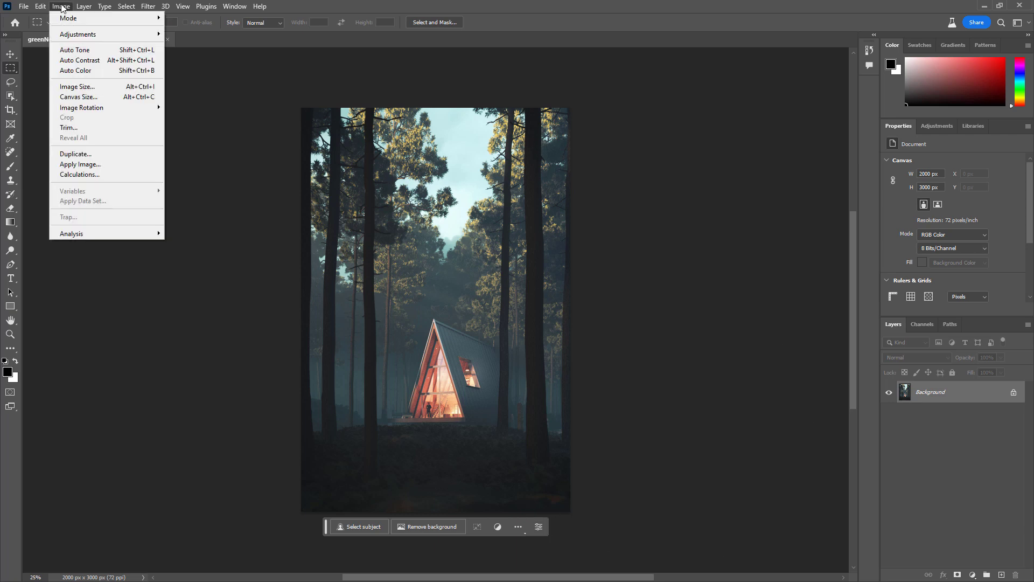
pyautogui.click(80, 97)
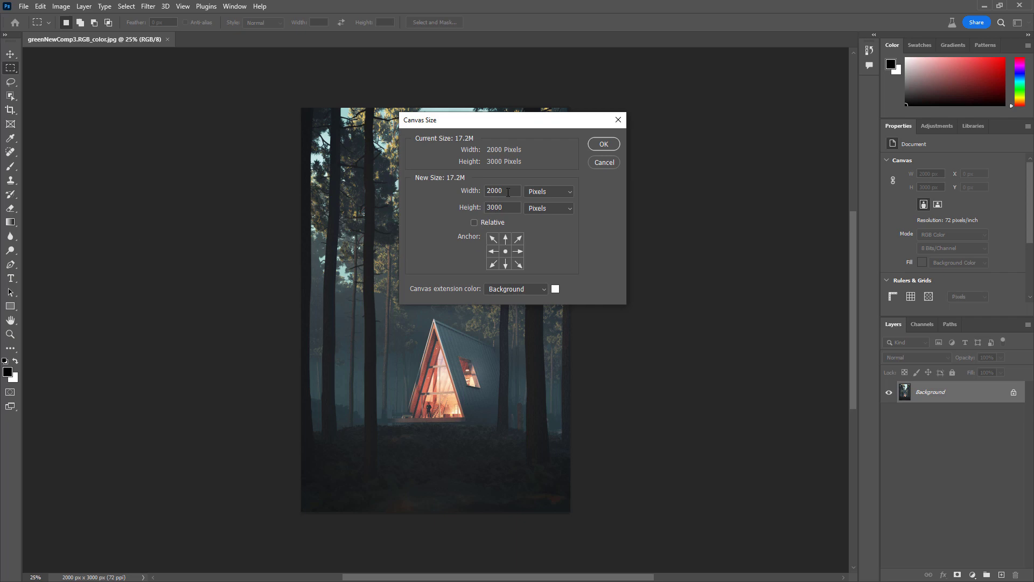
pyautogui.moveTo(507, 192); pyautogui.dragTo(476, 192)
pyautogui.write('4000')
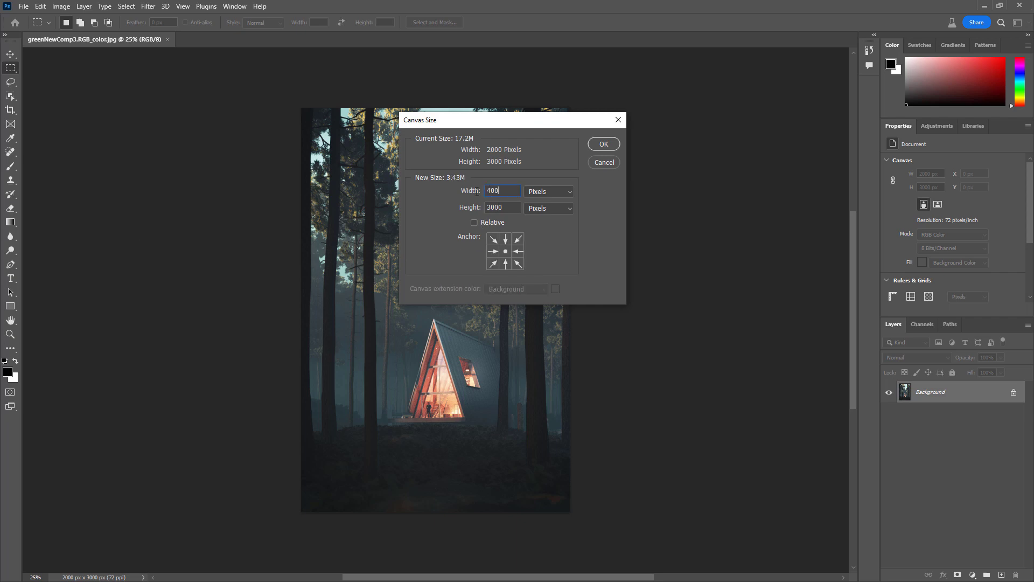
pyautogui.click(602, 144)
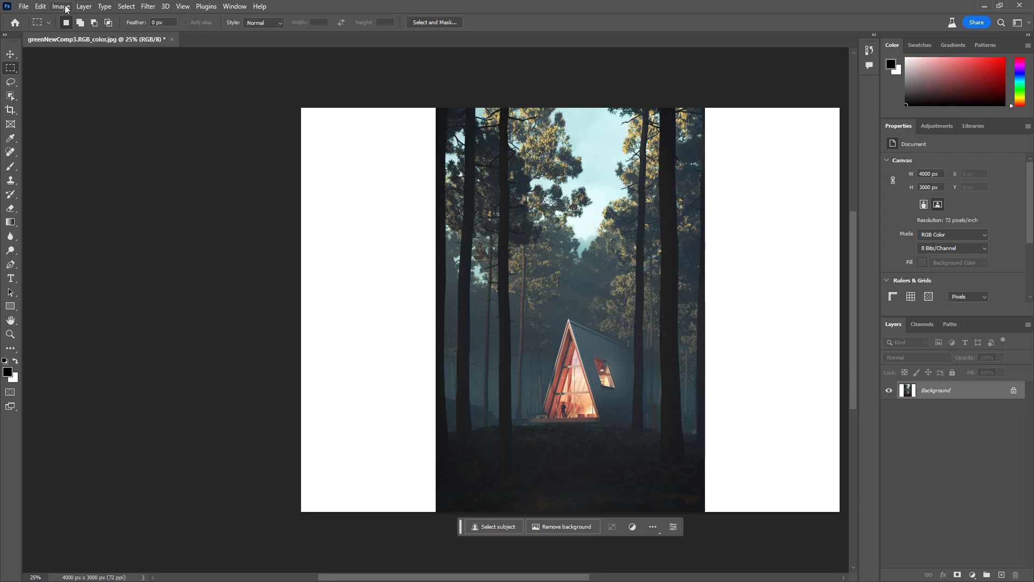
# - Select both blank side strips with a slight overlap onto the forest image and run Generative Fill with an empty prompt
pyautogui.click(41, 6)
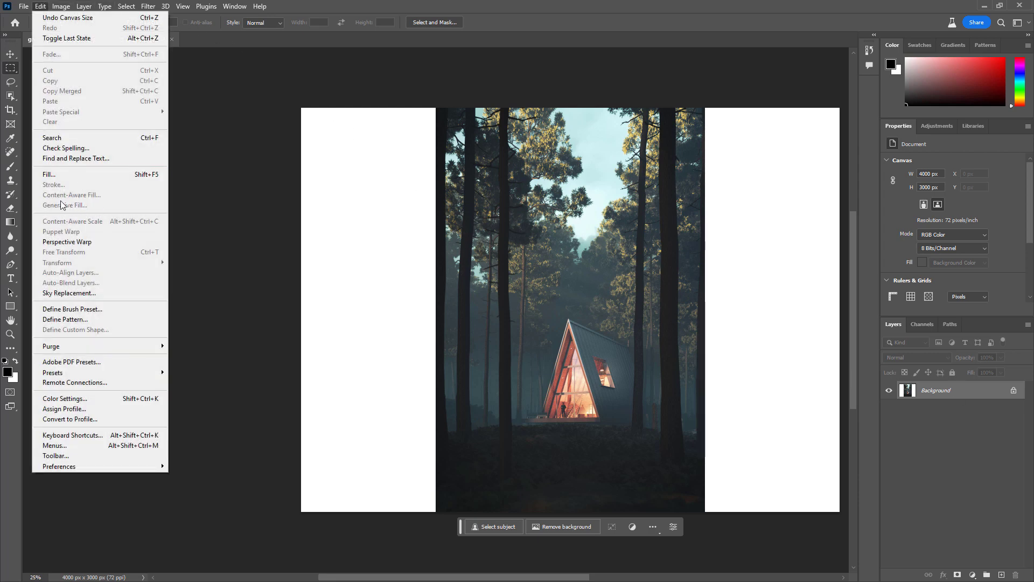
pyautogui.click(215, 185)
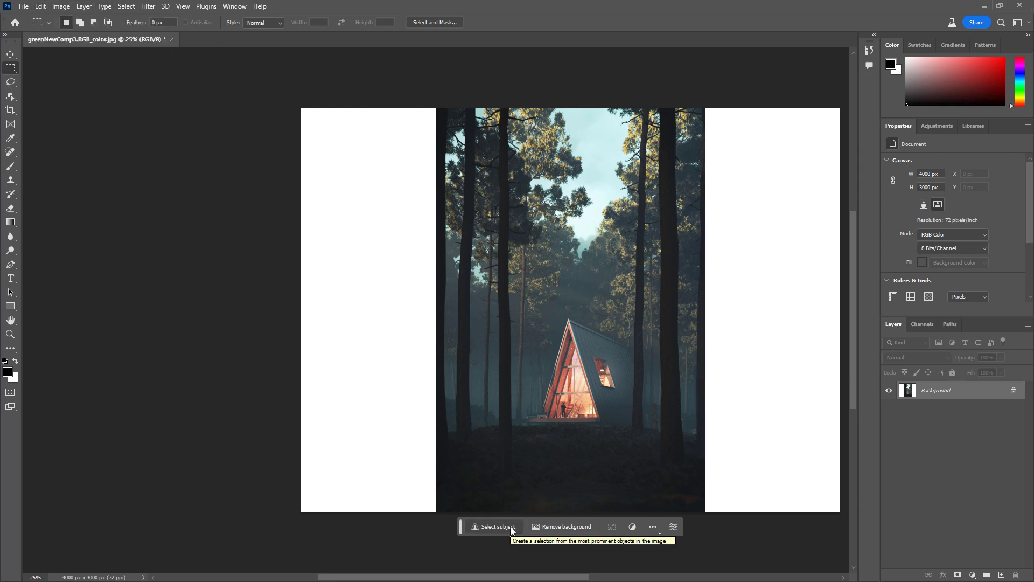
pyautogui.moveTo(302, 105); pyautogui.dragTo(440, 541)
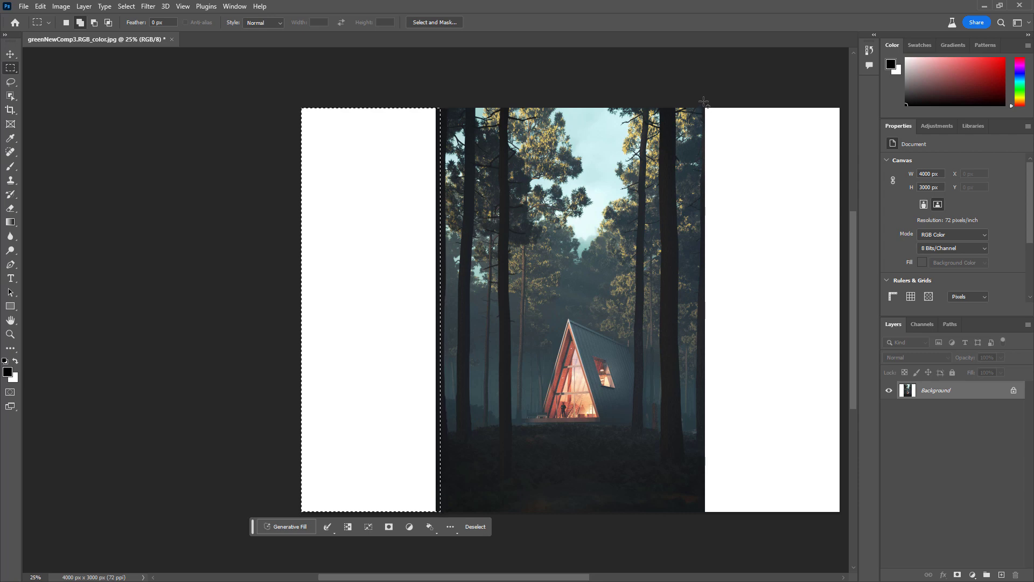
pyautogui.keyDown('shift'); pyautogui.moveTo(703, 102); pyautogui.dragTo(658, 489); pyautogui.keyUp('shift')
pyautogui.moveTo(282, 285); pyautogui.dragTo(838, 396)
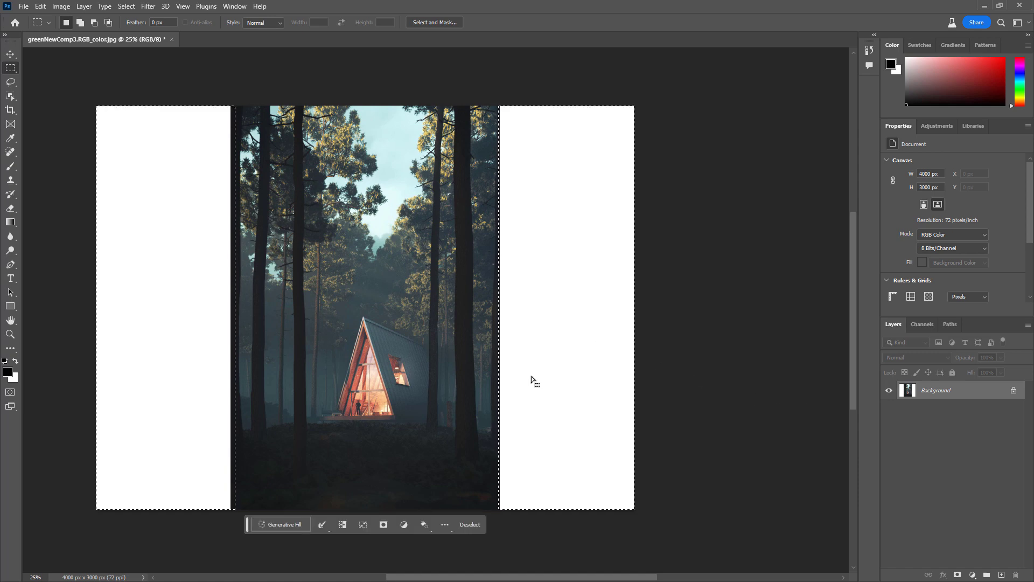
pyautogui.click(292, 524)
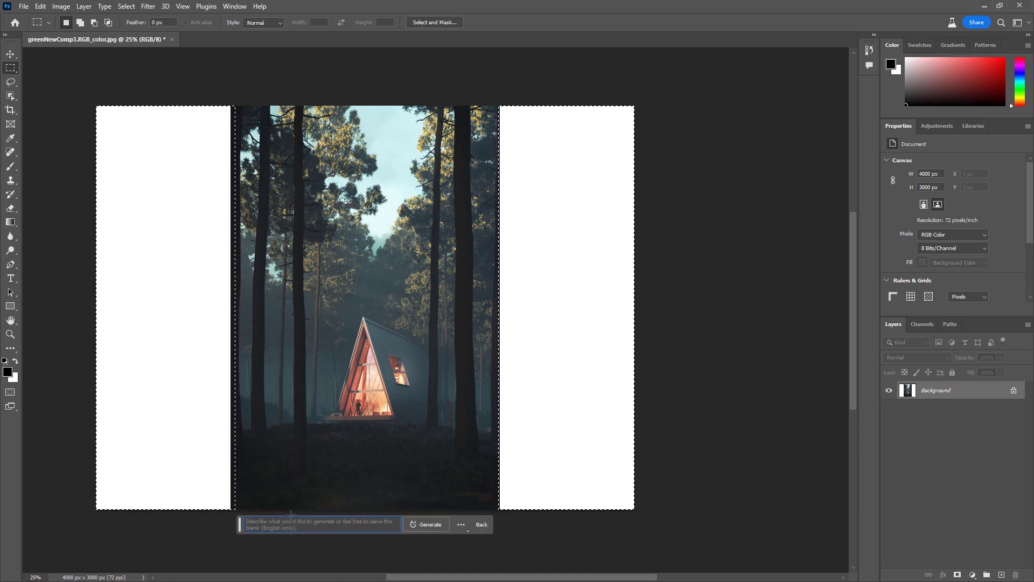
pyautogui.click(430, 522)
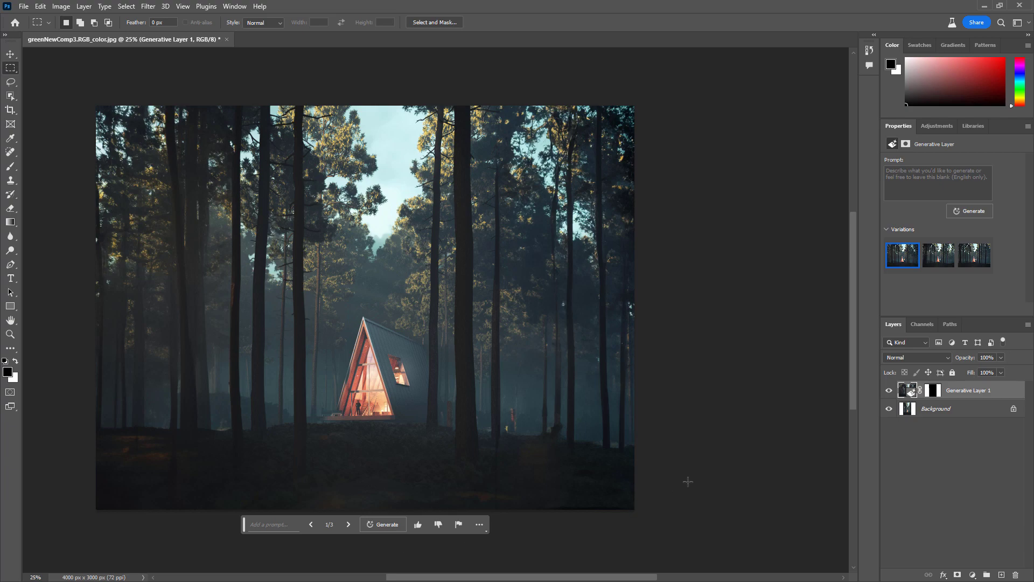
# - Examine the generated forest extensions beside the original image up close, including the seams, treetops and ground
pyautogui.moveTo(423, 262); pyautogui.dragTo(479, 276)
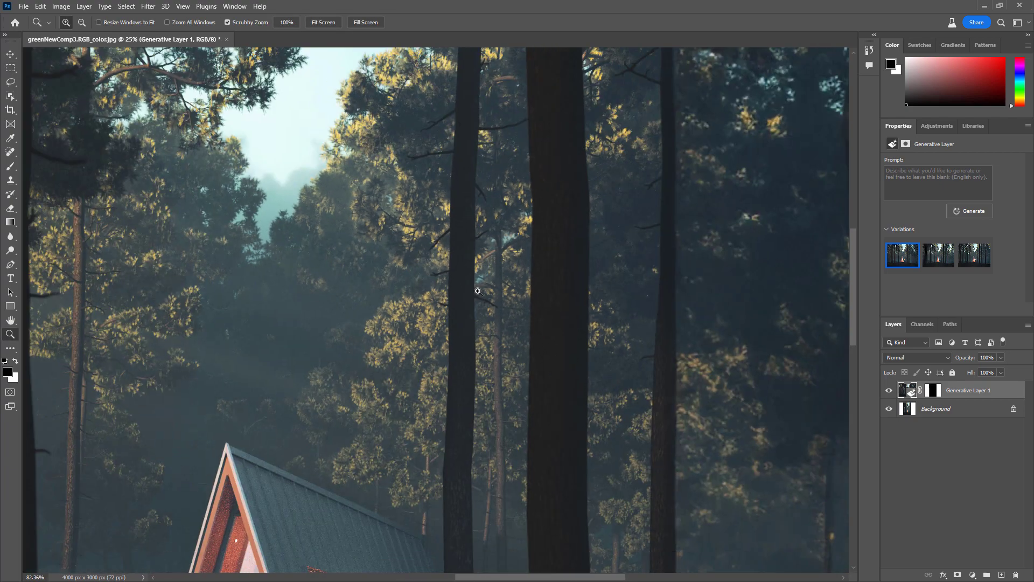
pyautogui.moveTo(682, 376); pyautogui.dragTo(426, 283)
pyautogui.press('z')
pyautogui.moveTo(655, 456); pyautogui.dragTo(634, 478)
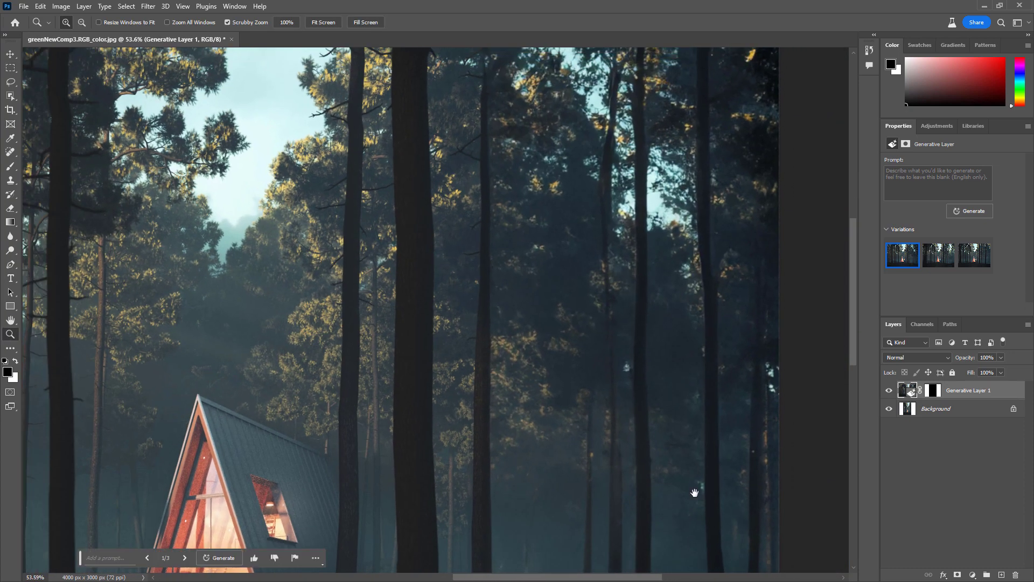
pyautogui.moveTo(695, 492); pyautogui.dragTo(718, 296)
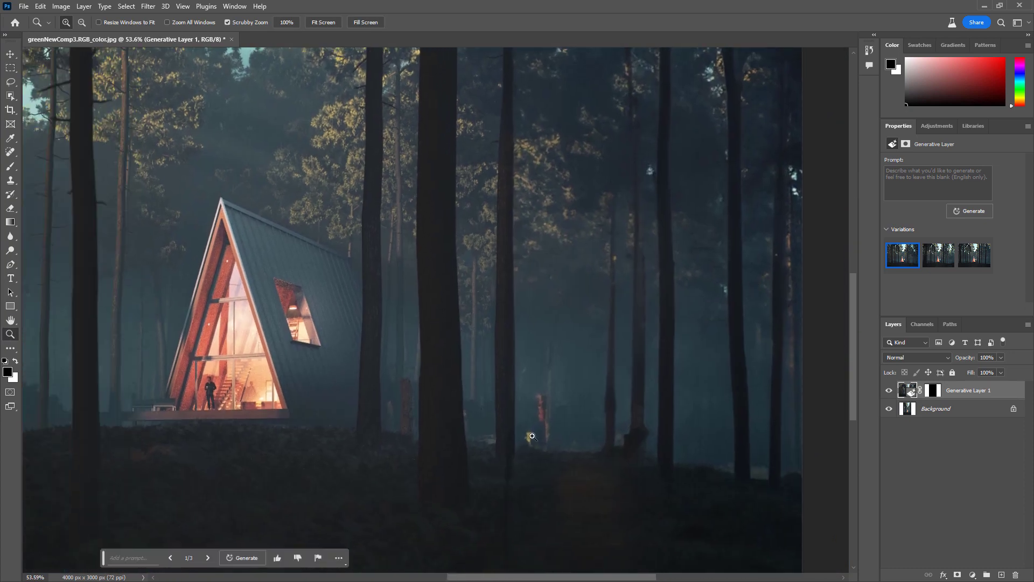
pyautogui.moveTo(541, 484); pyautogui.dragTo(1001, 339)
pyautogui.moveTo(359, 287); pyautogui.dragTo(460, 379)
pyautogui.moveTo(460, 379); pyautogui.dragTo(404, 377)
pyautogui.moveTo(597, 363); pyautogui.dragTo(538, 346)
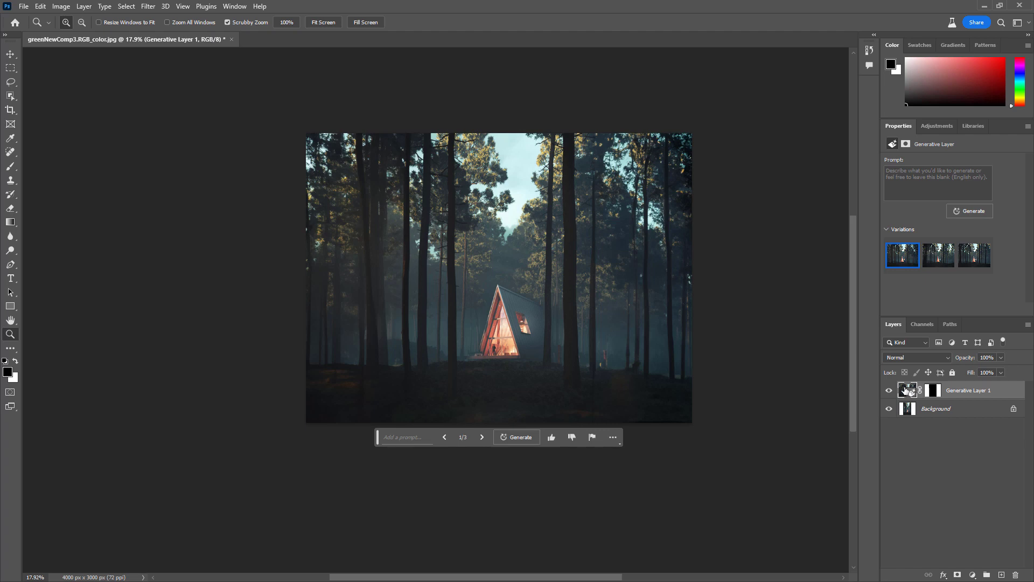
# - Compare the three forest extension variations, return to the first one and rate it as a Good Result
pyautogui.click(908, 178)
pyautogui.click(938, 255)
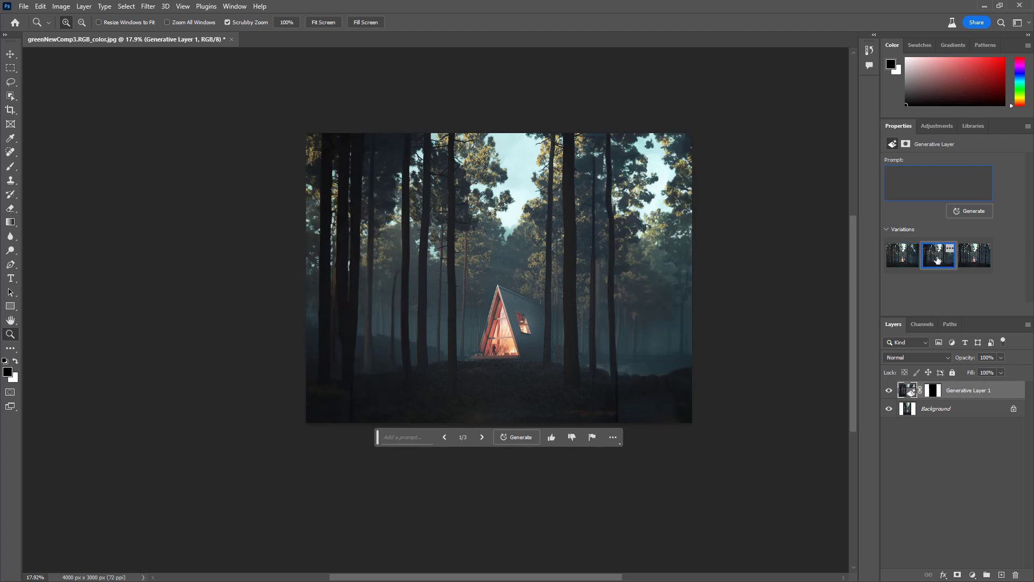
pyautogui.click(974, 254)
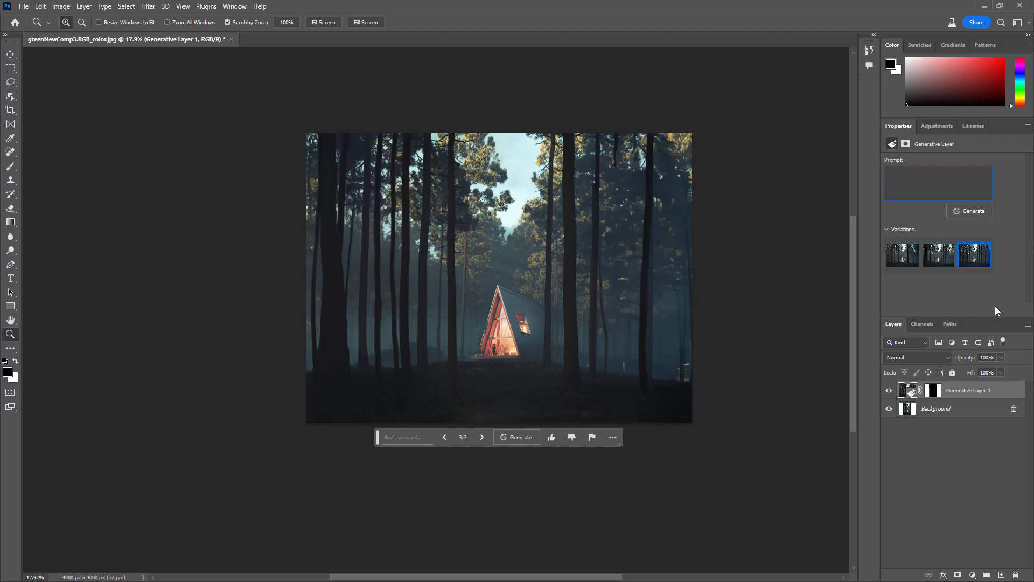
pyautogui.click(912, 260)
pyautogui.click(914, 248)
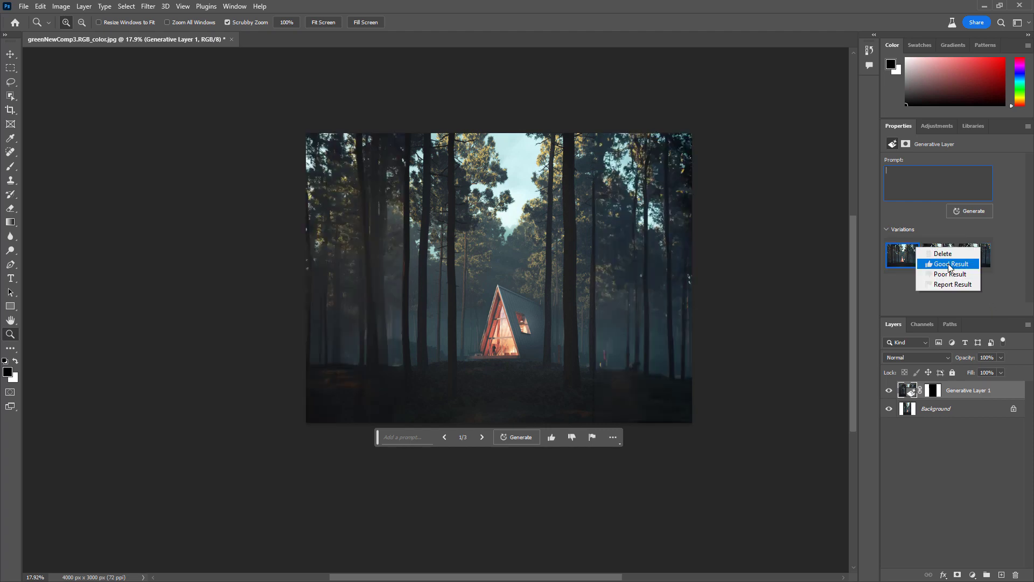
pyautogui.click(949, 264)
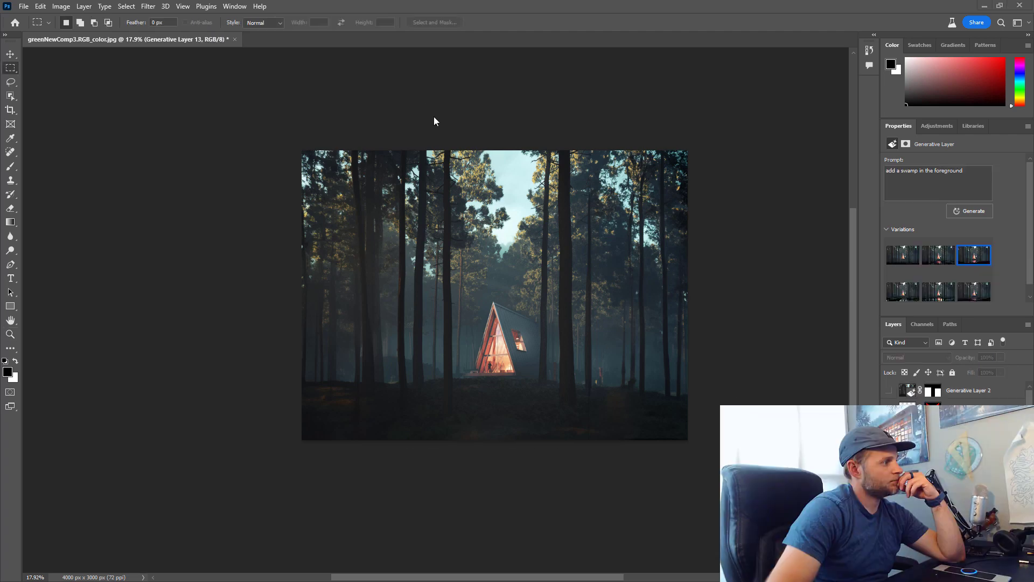
# - Select the dark foreground strip and generate "add a tranquil lake to the foreground with the cabin from the background reflecting on it"
pyautogui.moveTo(300, 387); pyautogui.dragTo(689, 447)
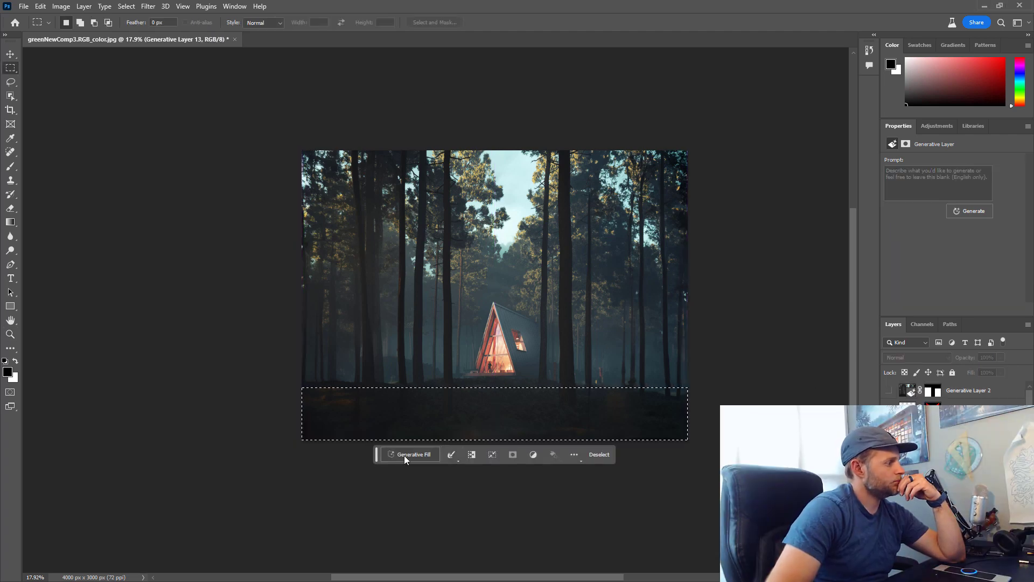
pyautogui.click(404, 455)
pyautogui.write('add a lake to the foreground with the cabin reflecting on it')
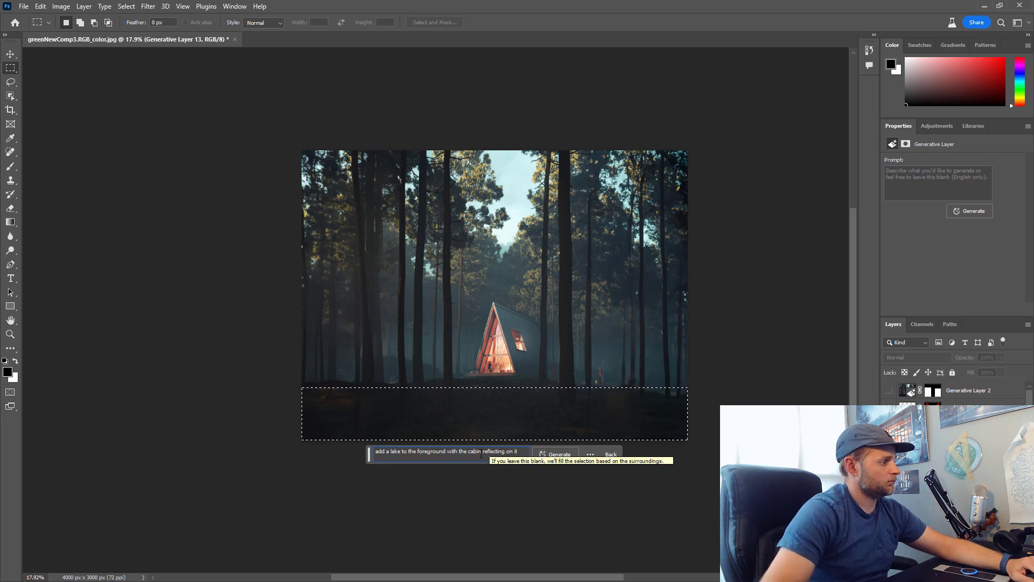
pyautogui.hotkey('ctrl', 'Left')
pyautogui.hotkey('ctrl', 'Left')
pyautogui.hotkey('ctrl', 'Left')
pyautogui.write('from the background')
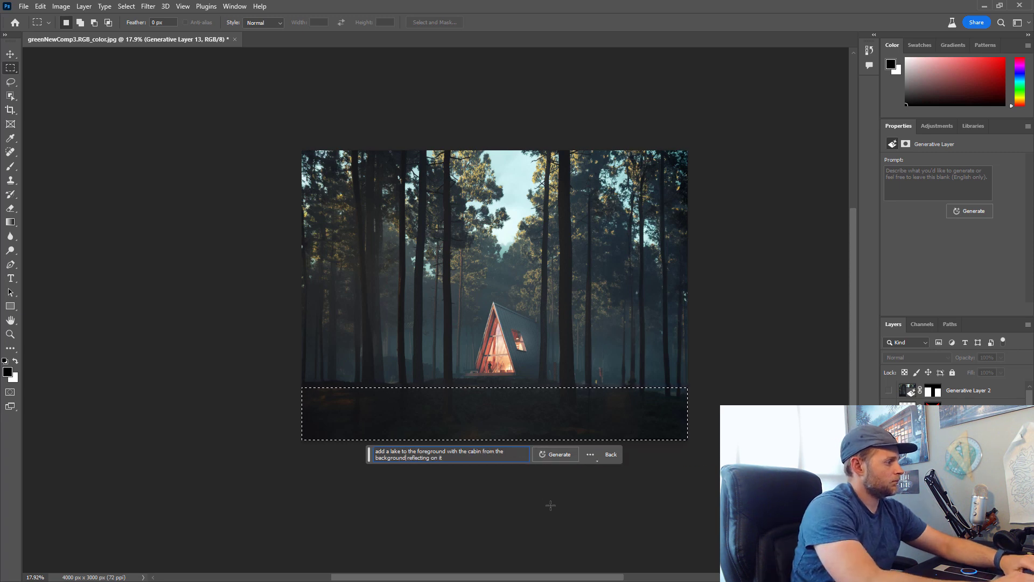
pyautogui.click(560, 454)
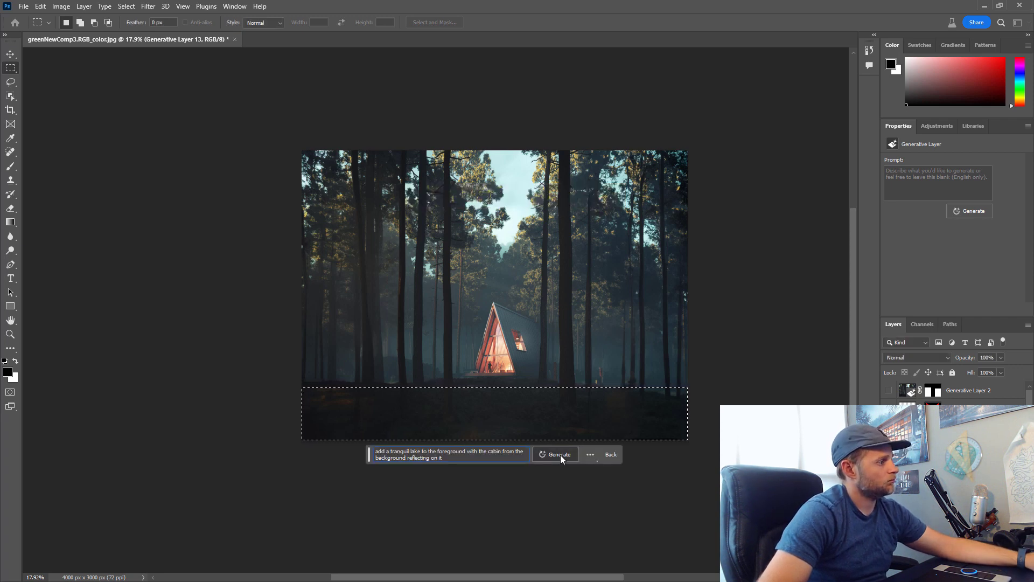
# - Switch the generated lake to its third variation and open its prompt
pyautogui.click(477, 454)
pyautogui.click(477, 454)
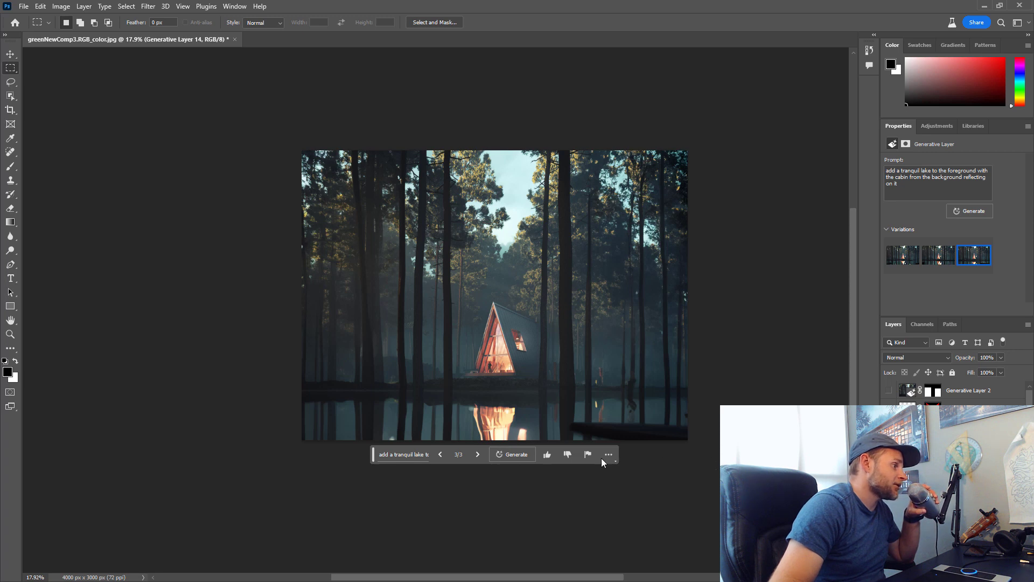
pyautogui.click(407, 458)
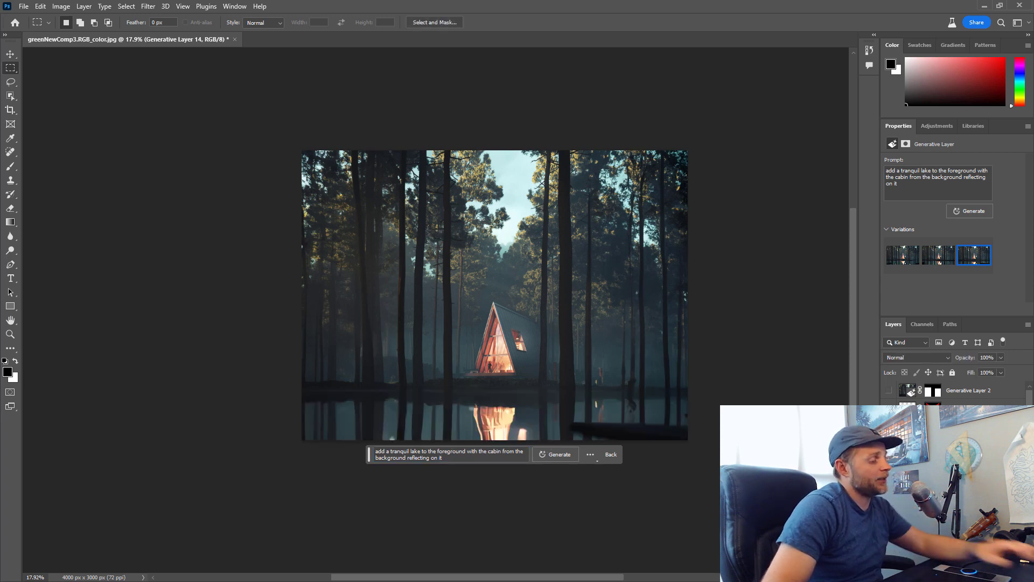
pyautogui.click(933, 457)
pyautogui.click(12, 166)
pyautogui.moveTo(521, 403); pyautogui.dragTo(538, 388)
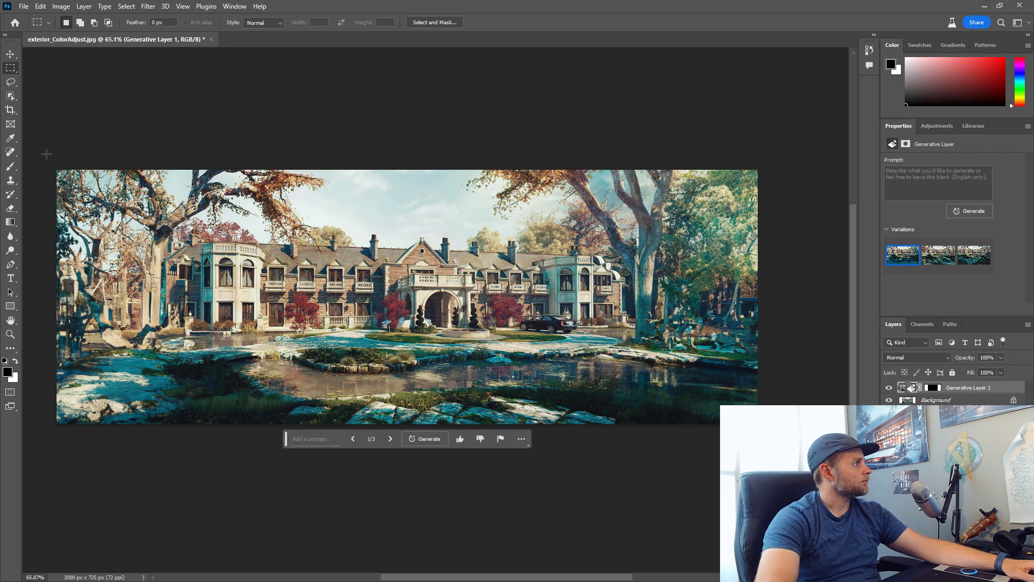
# - Select both side strips of the mansion image exterior_ColorAdjust.jpg, invert the selection and crop the image to about 1584 px wide
pyautogui.moveTo(46, 155); pyautogui.dragTo(145, 539)
pyautogui.moveTo(770, 156); pyautogui.dragTo(700, 458)
pyautogui.click(127, 7)
pyautogui.click(133, 53)
pyautogui.click(61, 6)
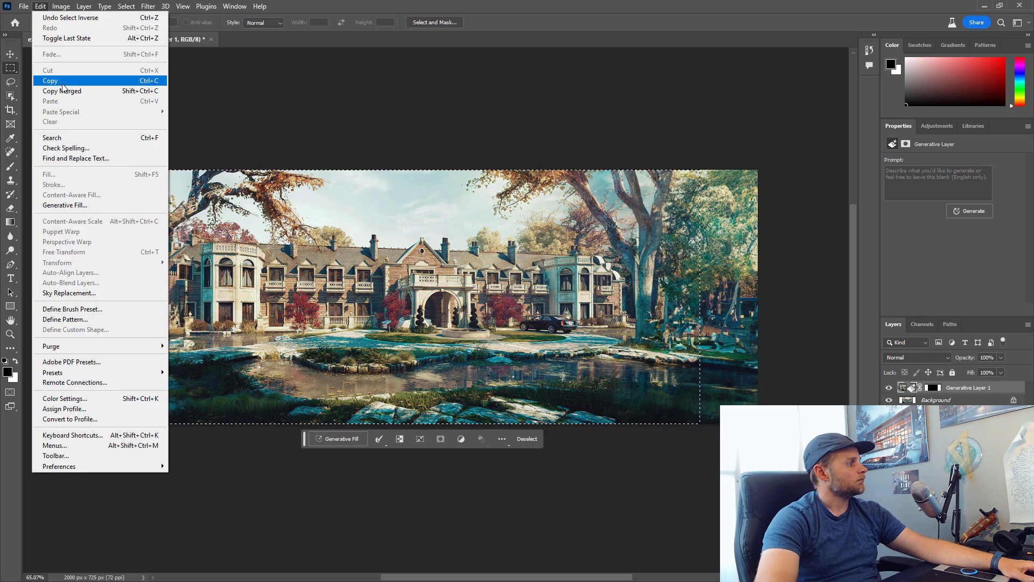
pyautogui.click(54, 121)
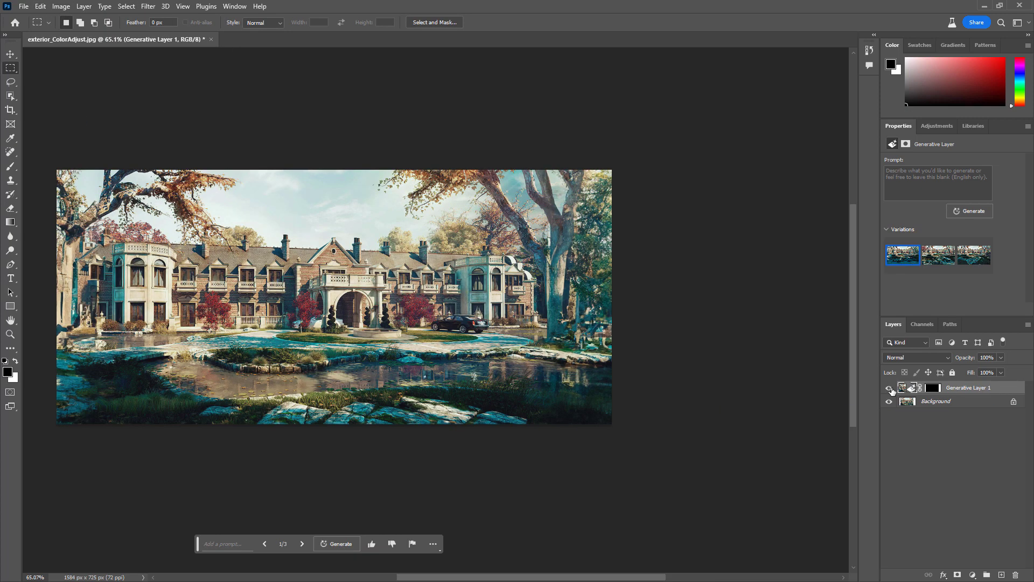
# - Toggle the visibility of Generative Layer 1 to compare the mansion image with and without the generated content
pyautogui.click(890, 389)
pyautogui.click(889, 388)
pyautogui.click(890, 389)
pyautogui.click(889, 389)
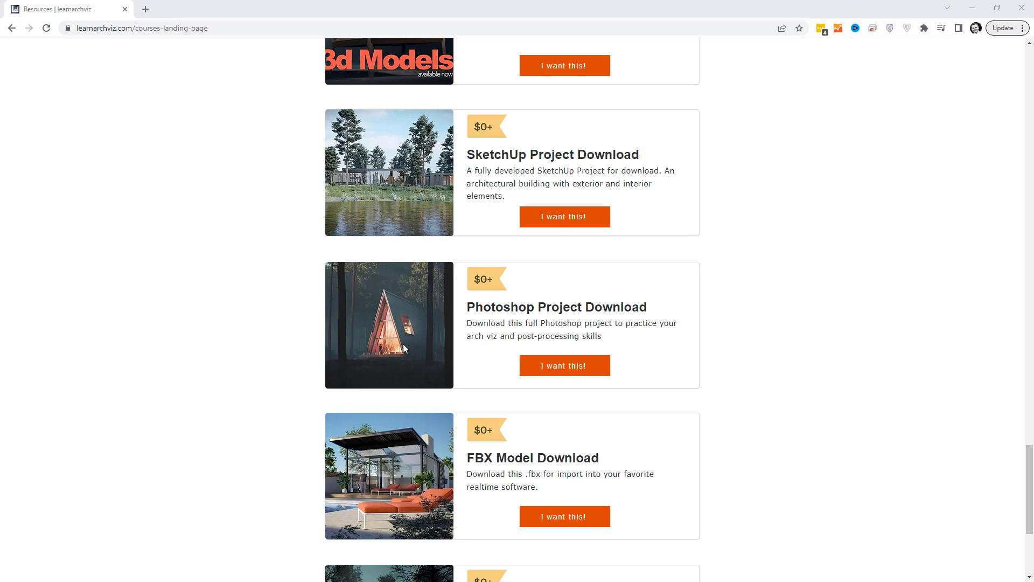
# - Switch to the browser and look through the free project downloads, mini courses and pro courses on the learnarchviz resources page
pyautogui.scroll(-4, 438, 328)
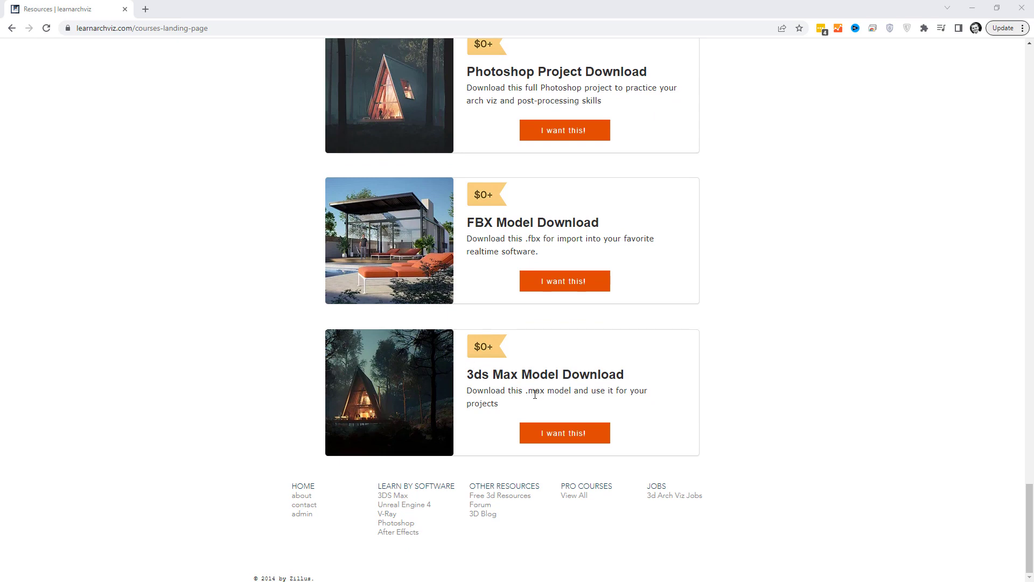
pyautogui.scroll(13, 417, 360)
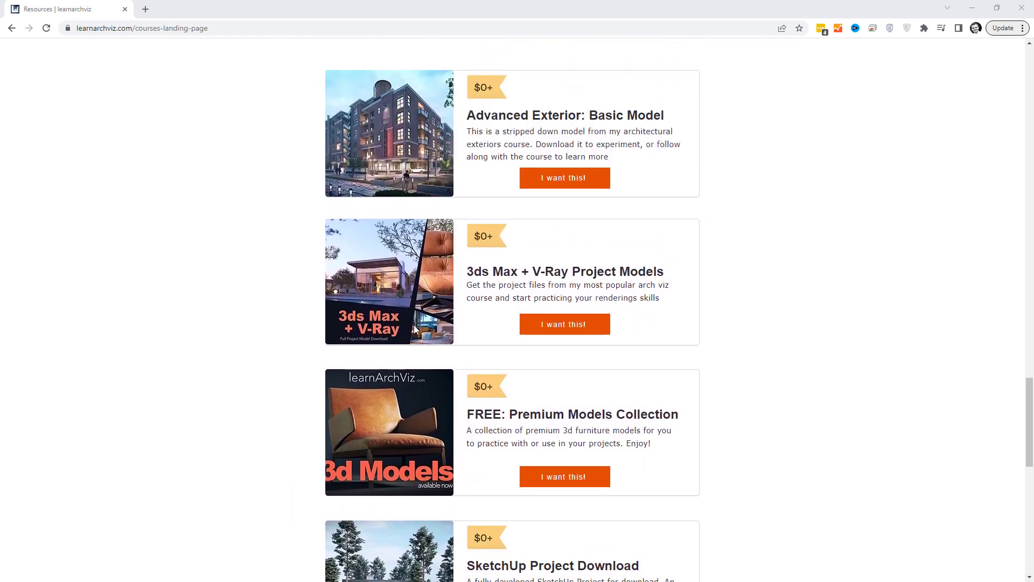
pyautogui.scroll(17, 413, 326)
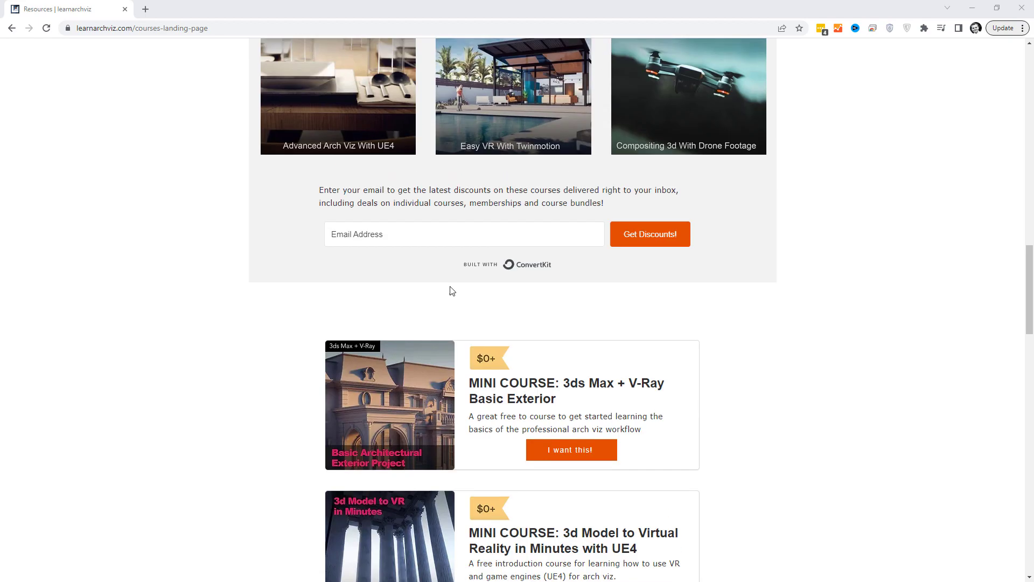
pyautogui.scroll(4, 514, 278)
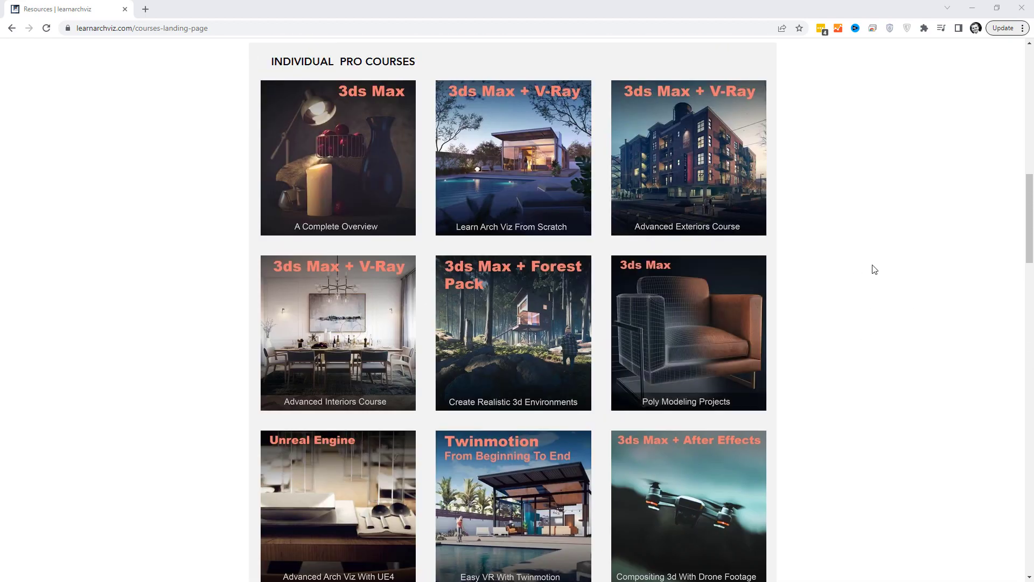
pyautogui.scroll(-1, 874, 269)
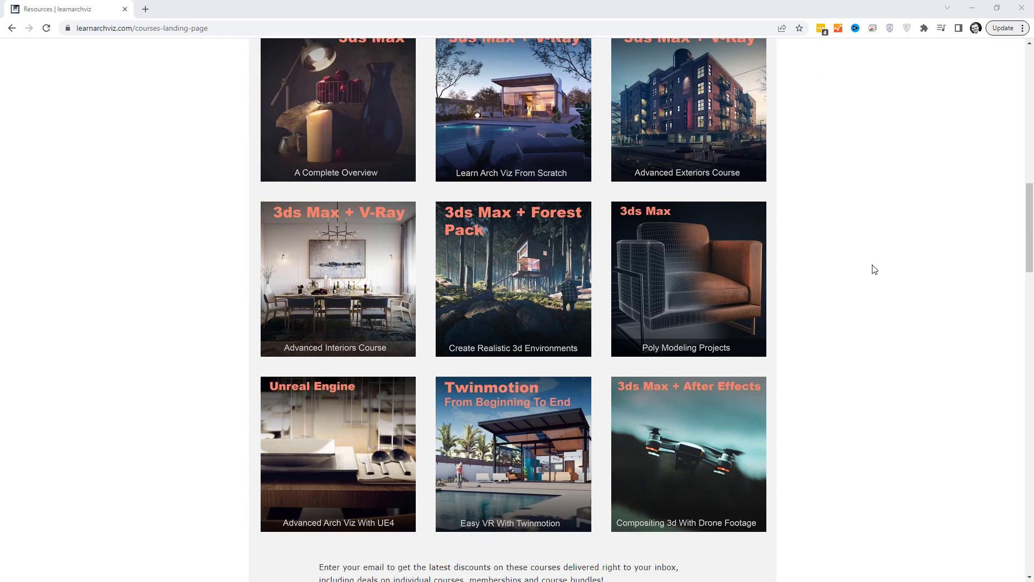
pyautogui.scroll(-10, 881, 278)
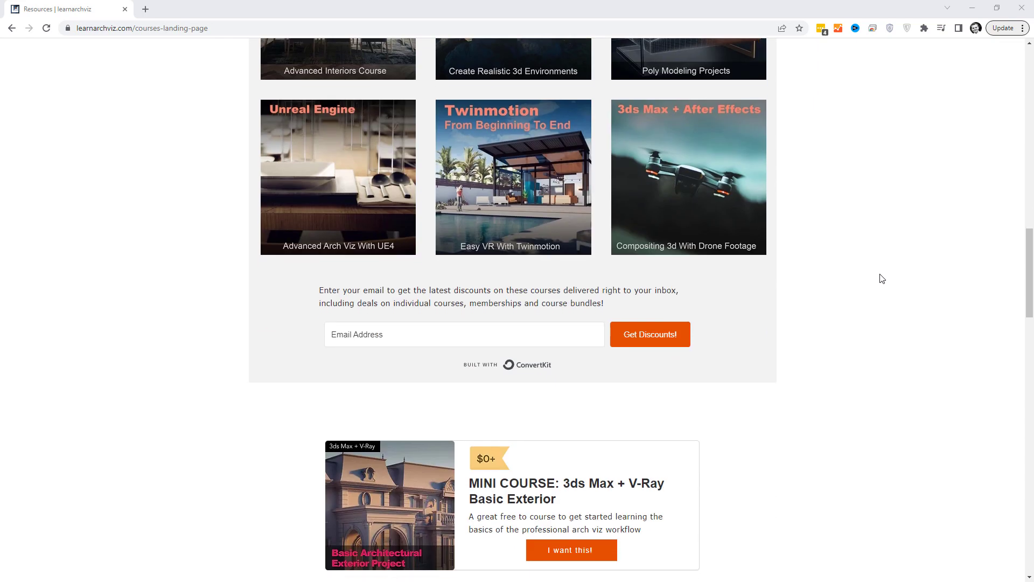
pyautogui.scroll(-6, 881, 278)
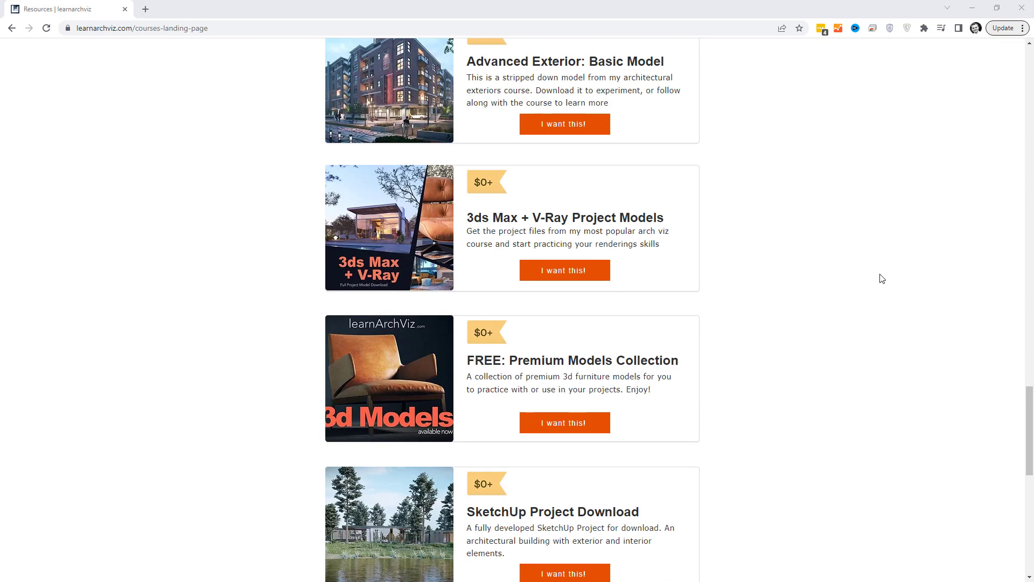
pyautogui.scroll(-3, 881, 278)
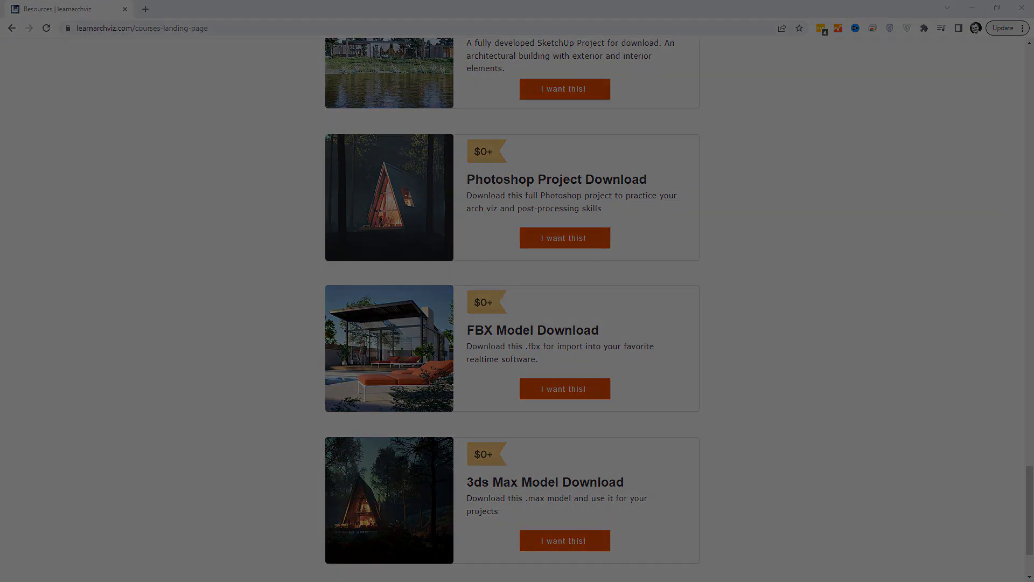